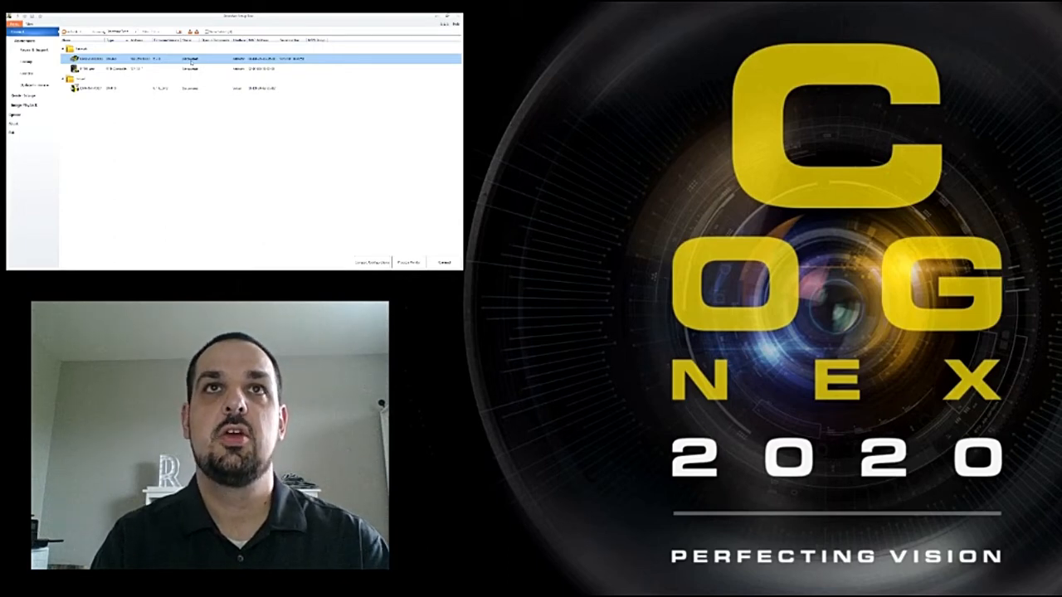
# Connect to the DM262 reader and start the live camera image on Optimize Image
pyautogui.doubleClick(191, 61)
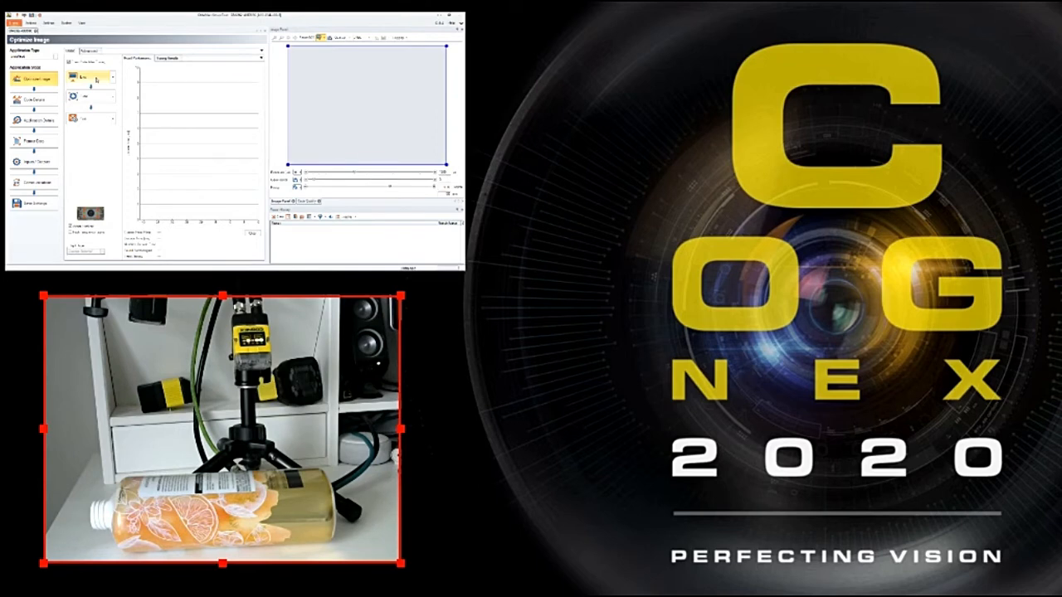
pyautogui.click(89, 77)
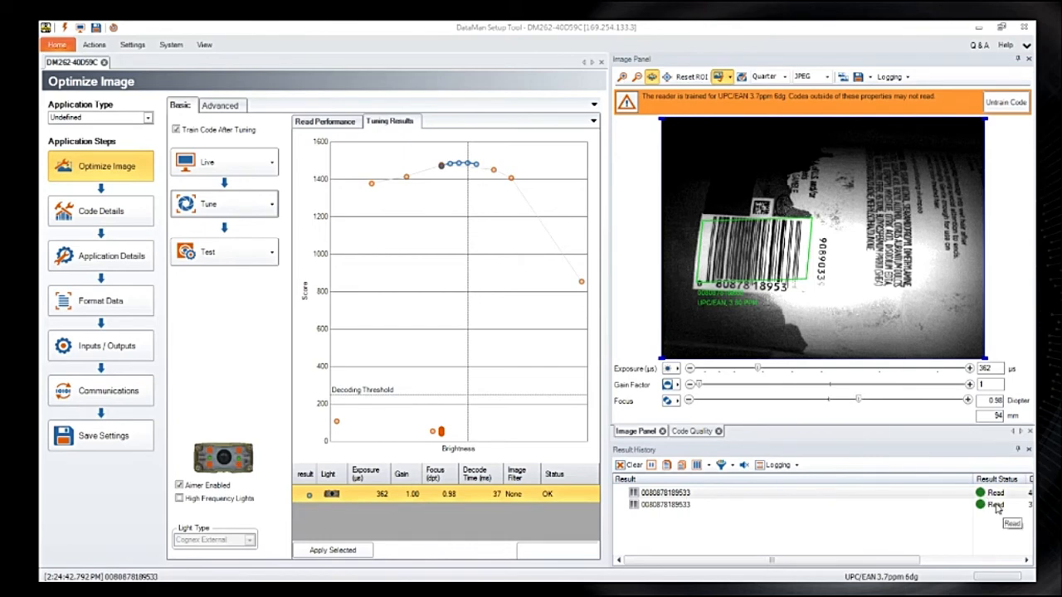
pyautogui.click(651, 506)
pyautogui.click(652, 494)
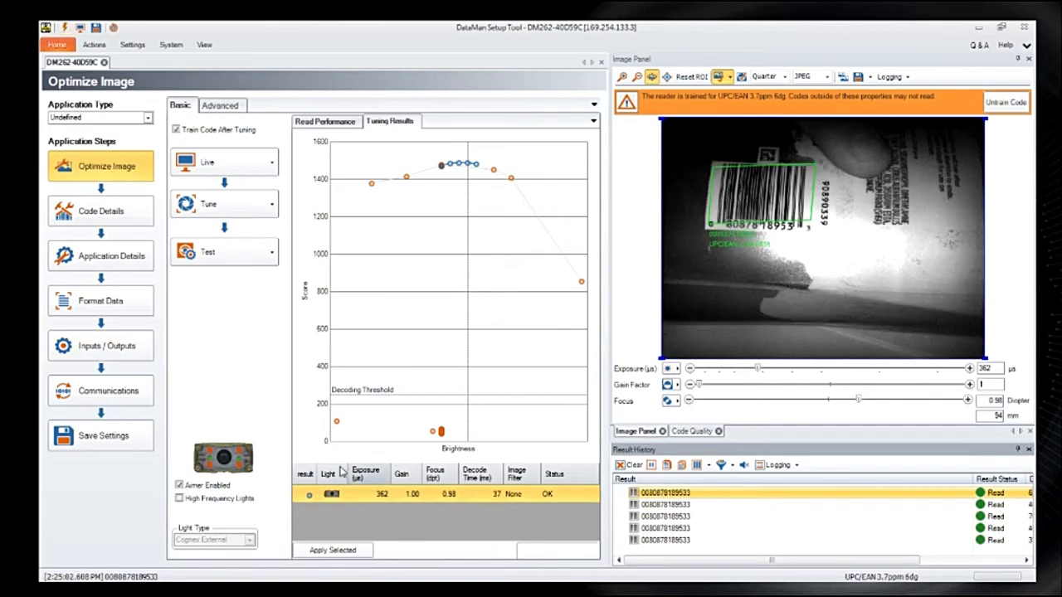
pyautogui.click(663, 506)
pyautogui.click(661, 516)
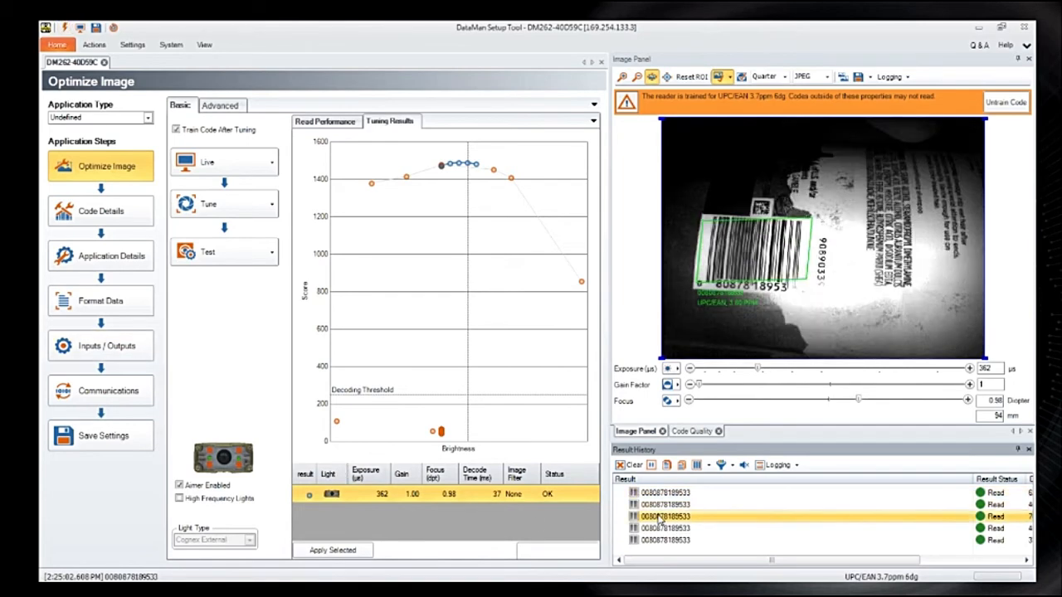
pyautogui.click(658, 540)
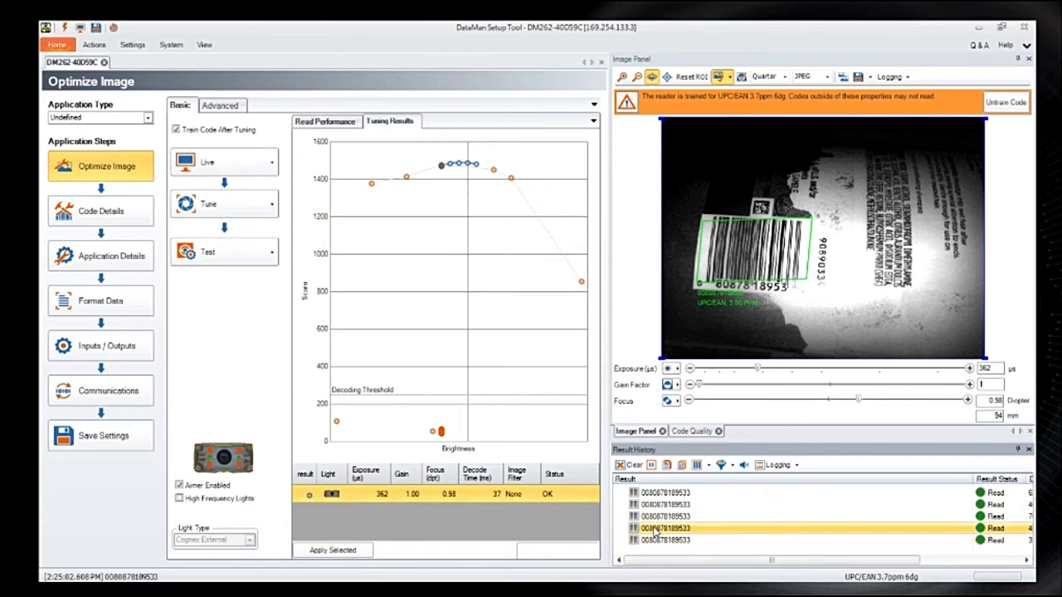
# Run test reads of the UPC barcode to a 100% read rate, then stop testing
pyautogui.click(216, 254)
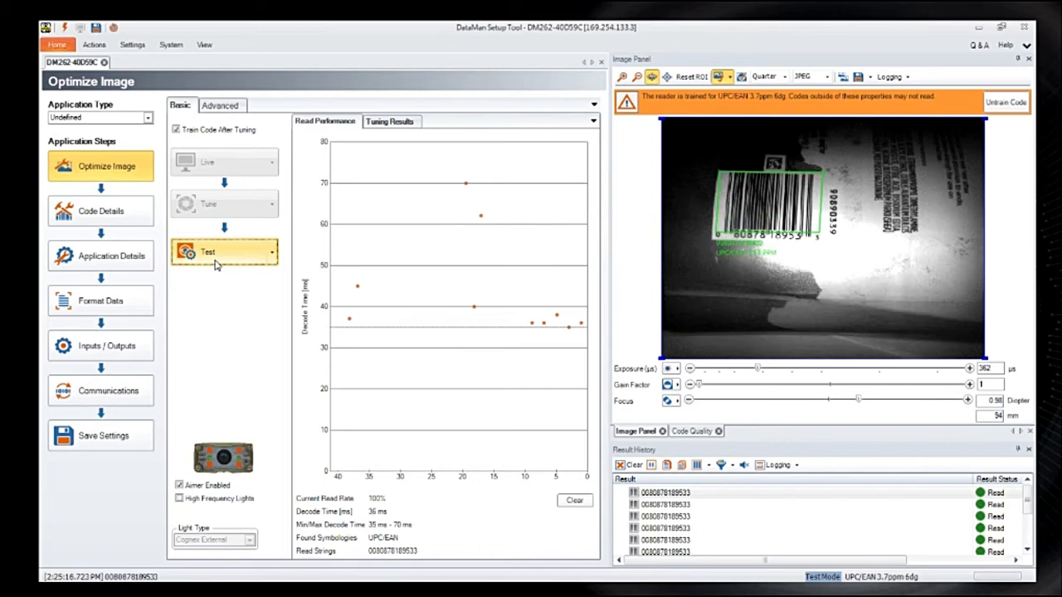
pyautogui.click(214, 257)
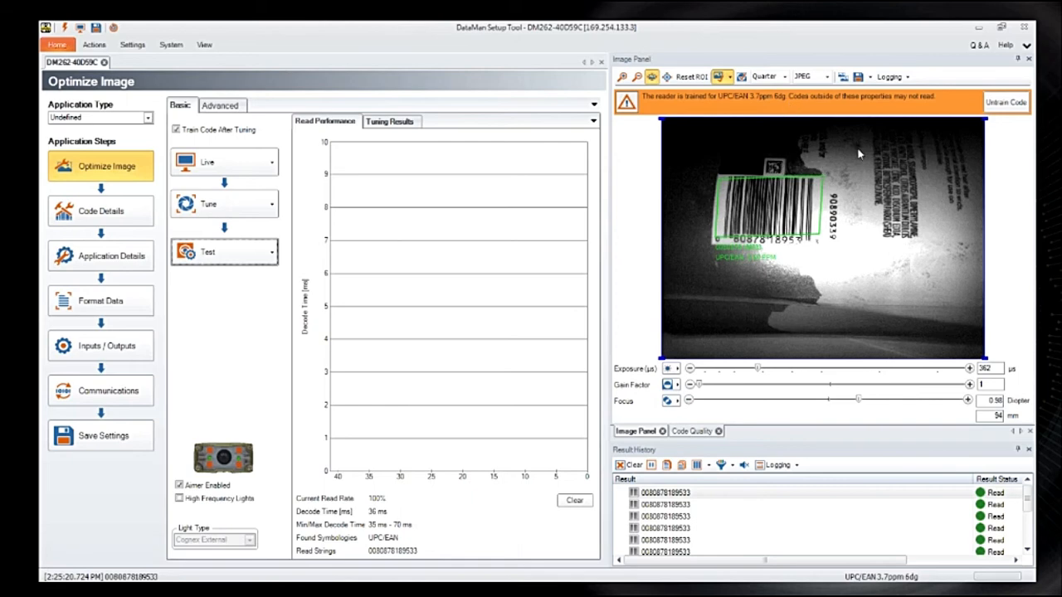
# Untrain the reader from UPC/EAN so the Data Matrix code 90890339 also decodes
pyautogui.click(1007, 103)
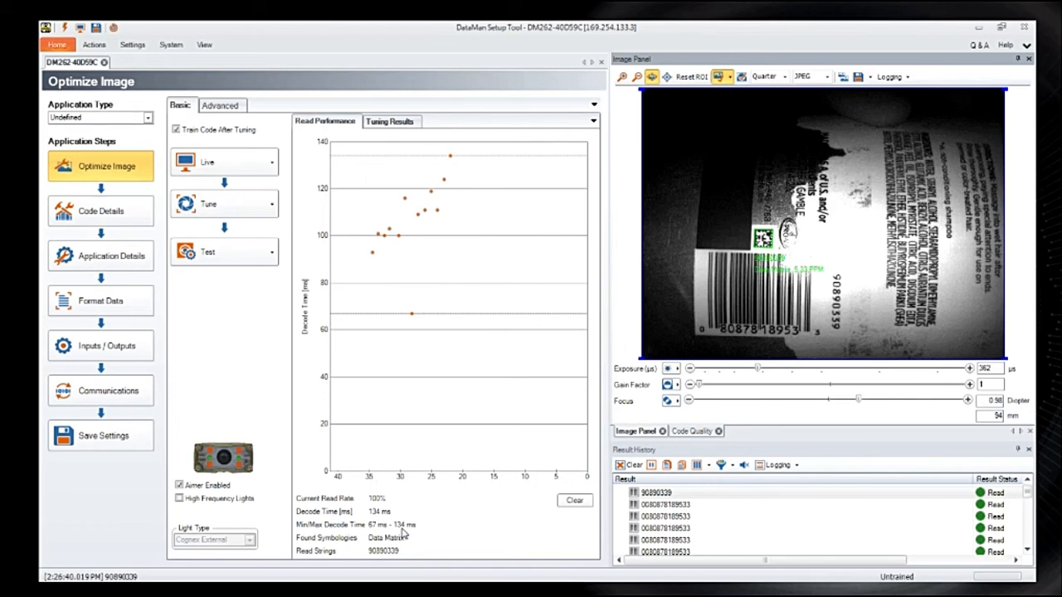
pyautogui.click(104, 214)
# In Code Details, switch off the Interleaved 2 of 5 symbology, leaving five 1D symbologies enabled
pyautogui.click(103, 213)
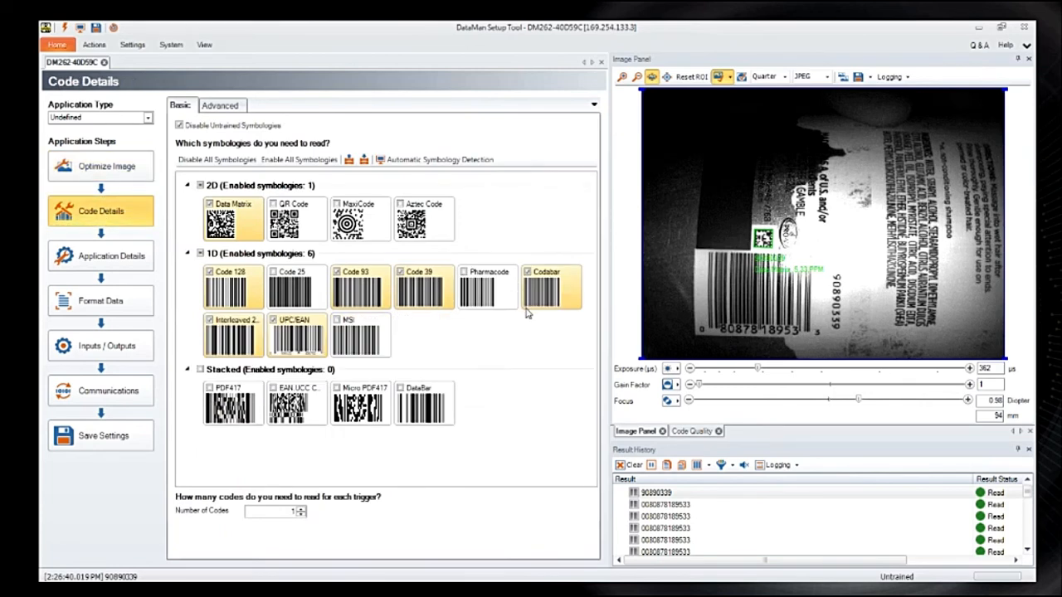
pyautogui.click(236, 338)
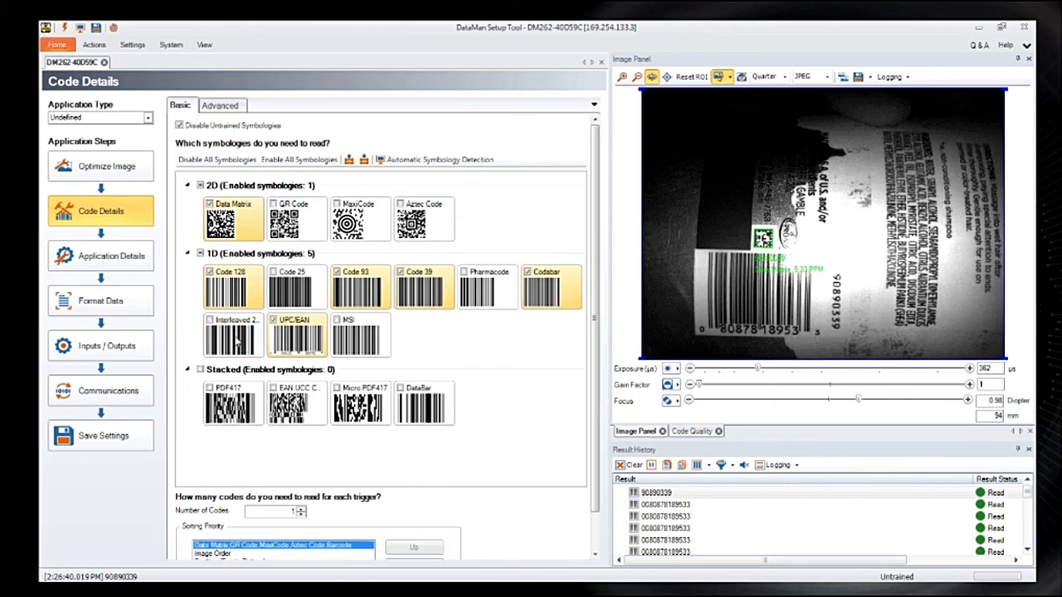